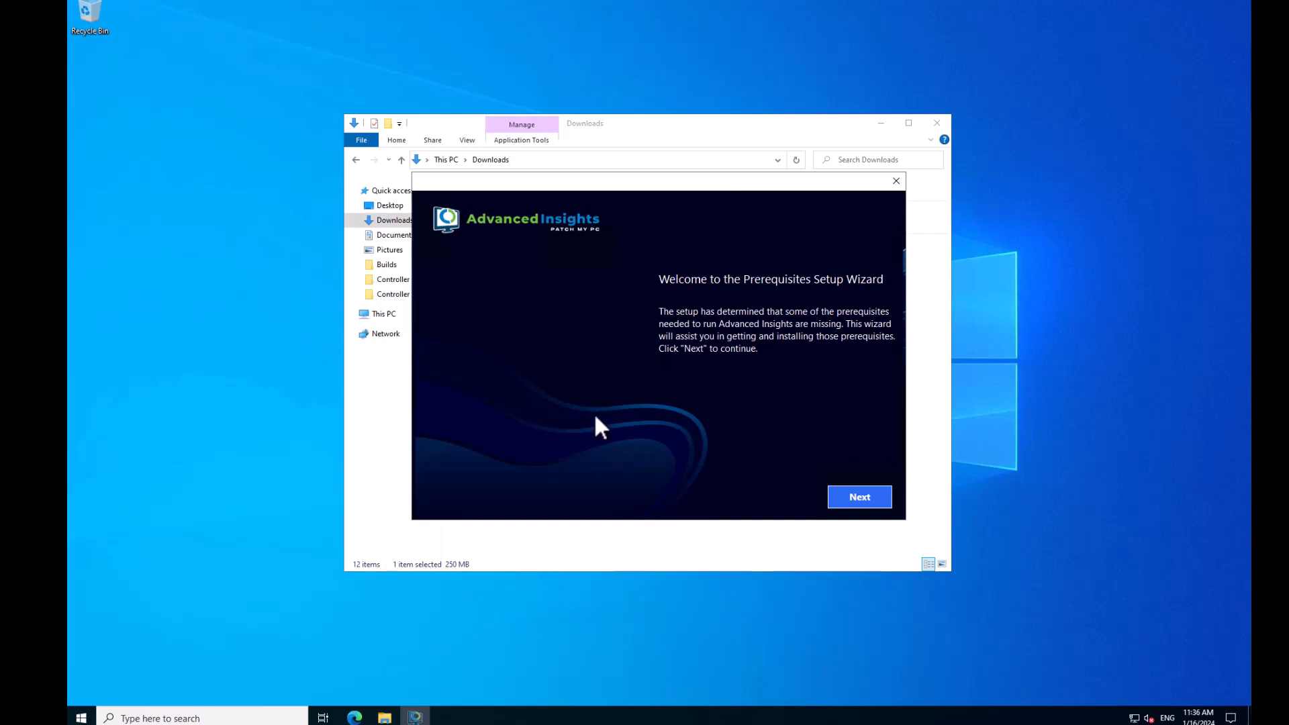
Install Internet Information Server and the preselected prerequisites: IIS CORS Module, IIS URL Rewrite 2.1 x64 and ASP.NET Core Hosting Bundle 7.0.14
click(891, 121)
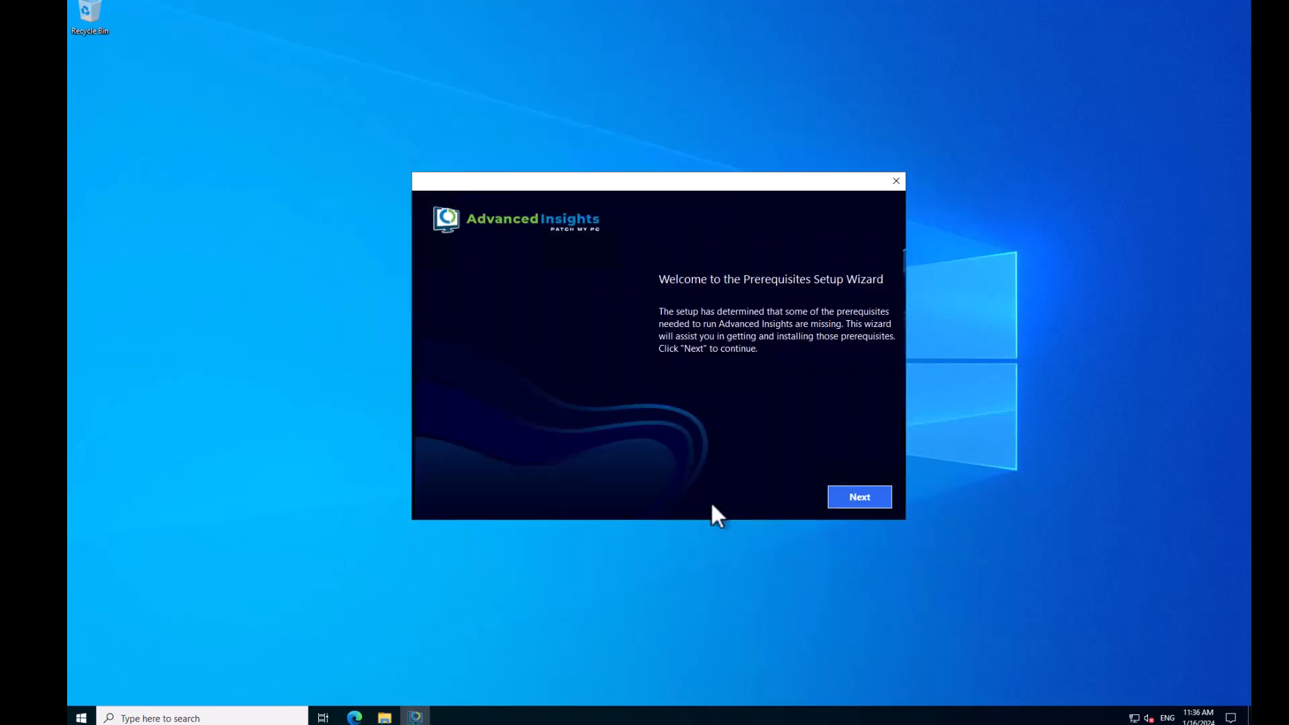
click(860, 497)
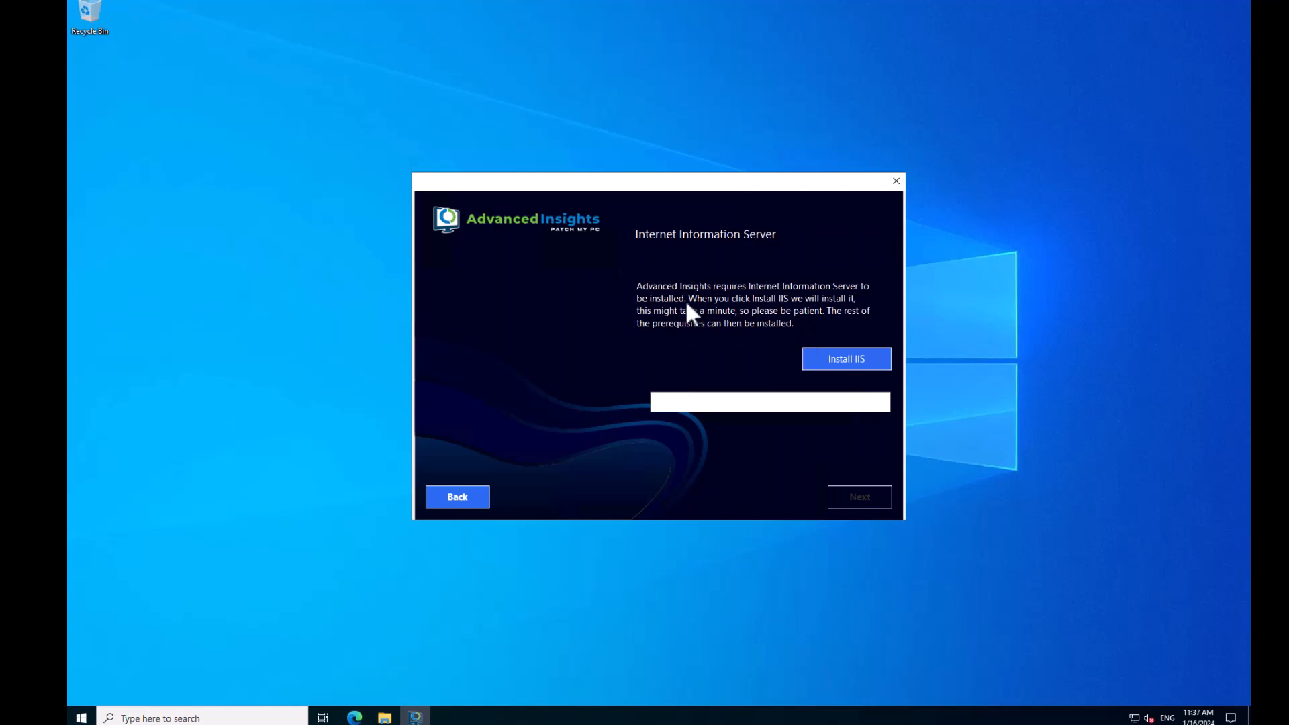
click(873, 359)
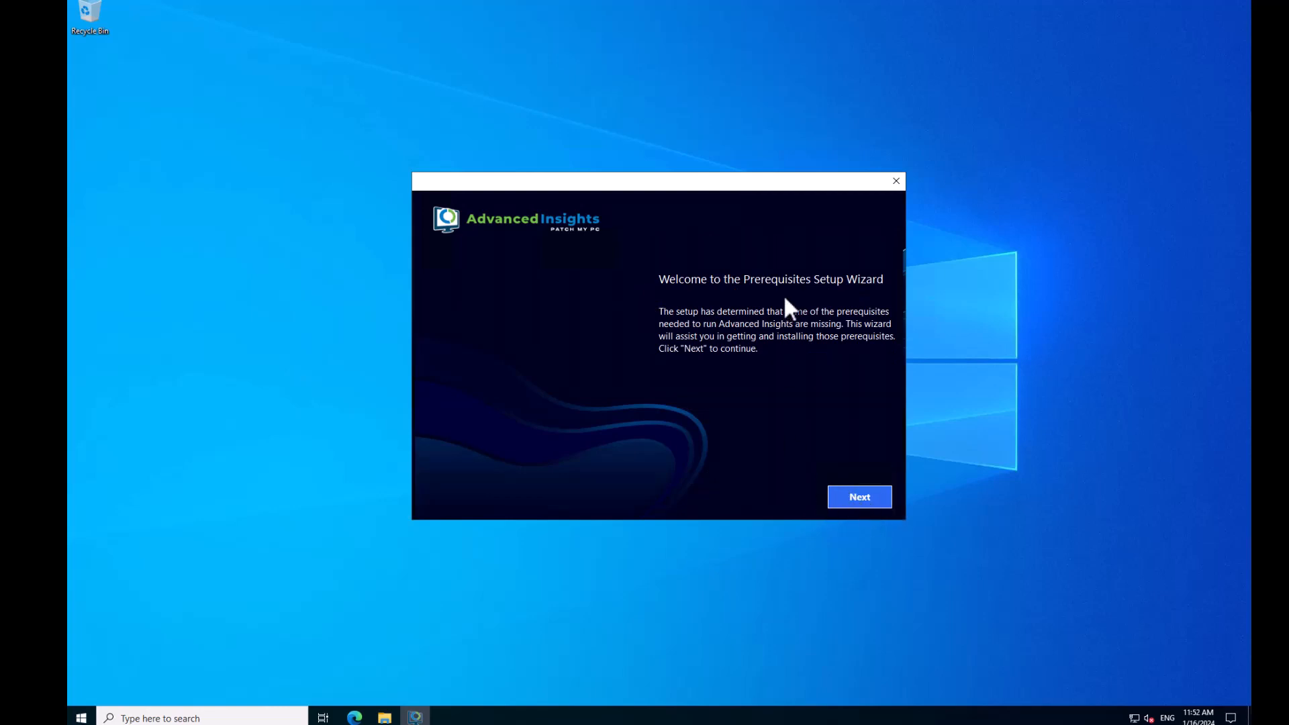
click(860, 497)
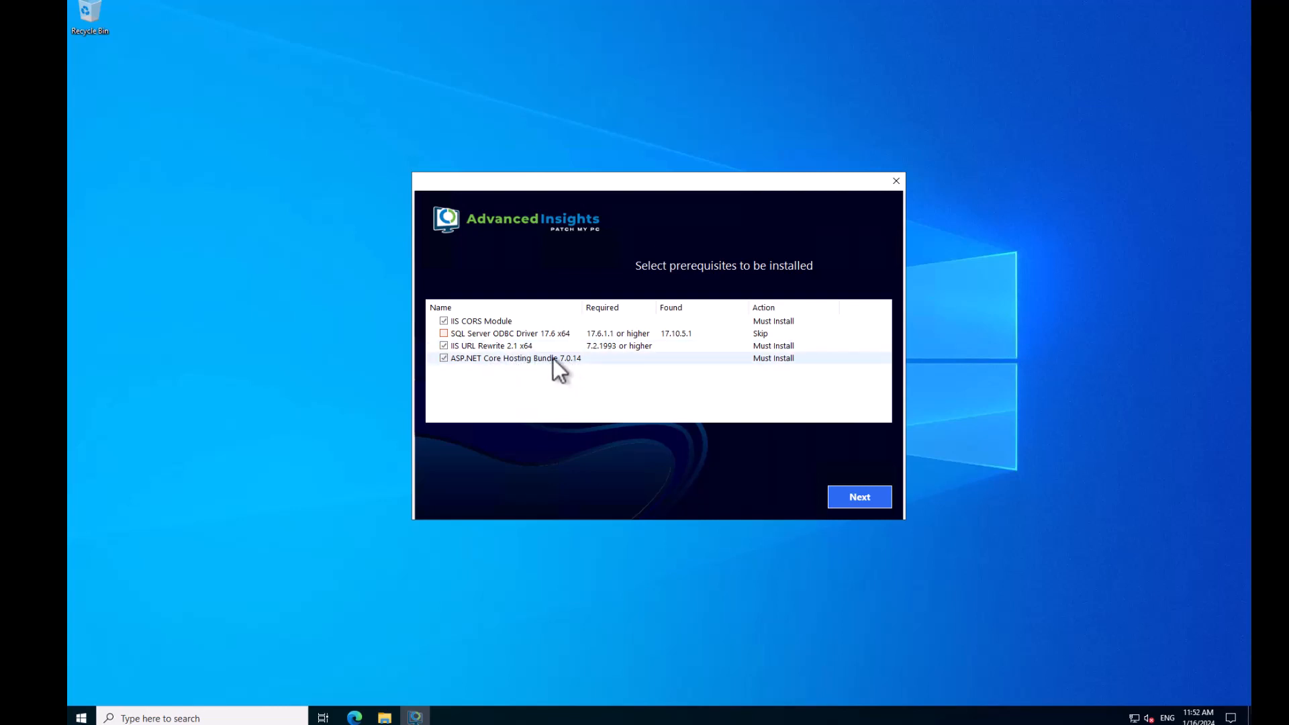
click(840, 497)
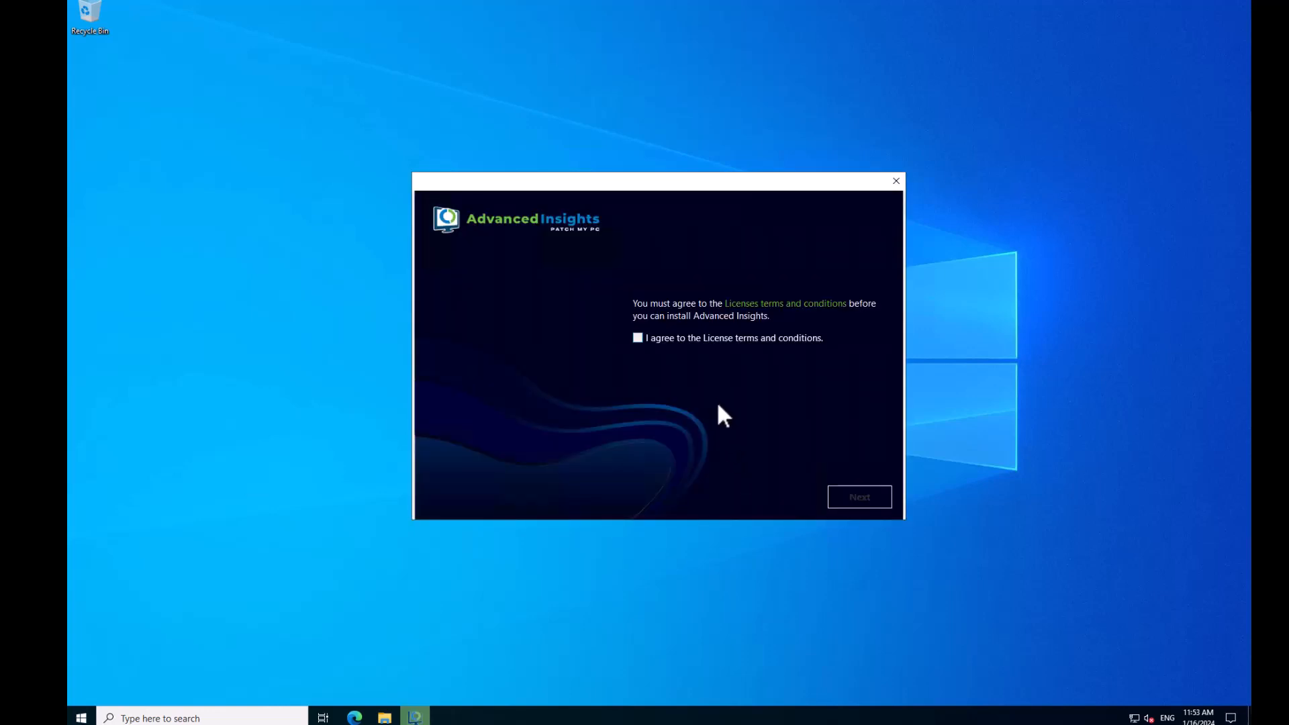
Agree to the license terms and accept the default installation folder C:\Program Files (x86)\Advanced Insights\
click(638, 338)
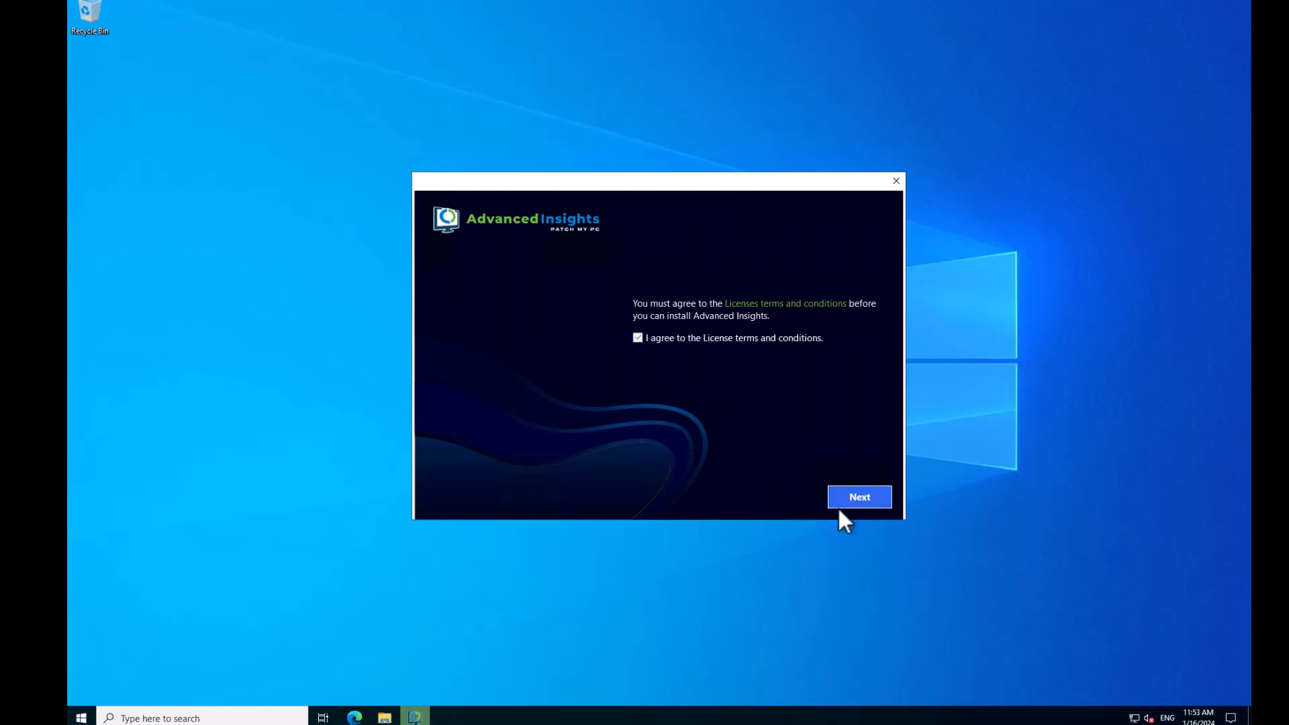
click(863, 501)
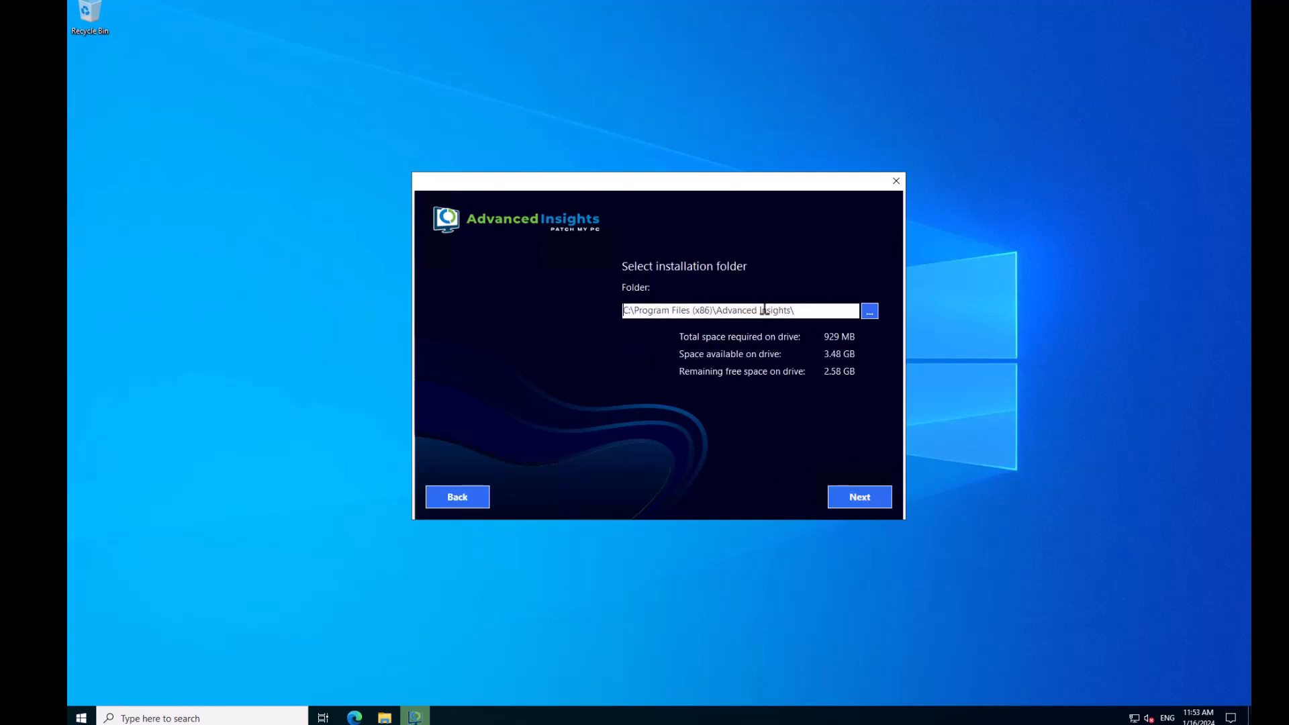
click(855, 497)
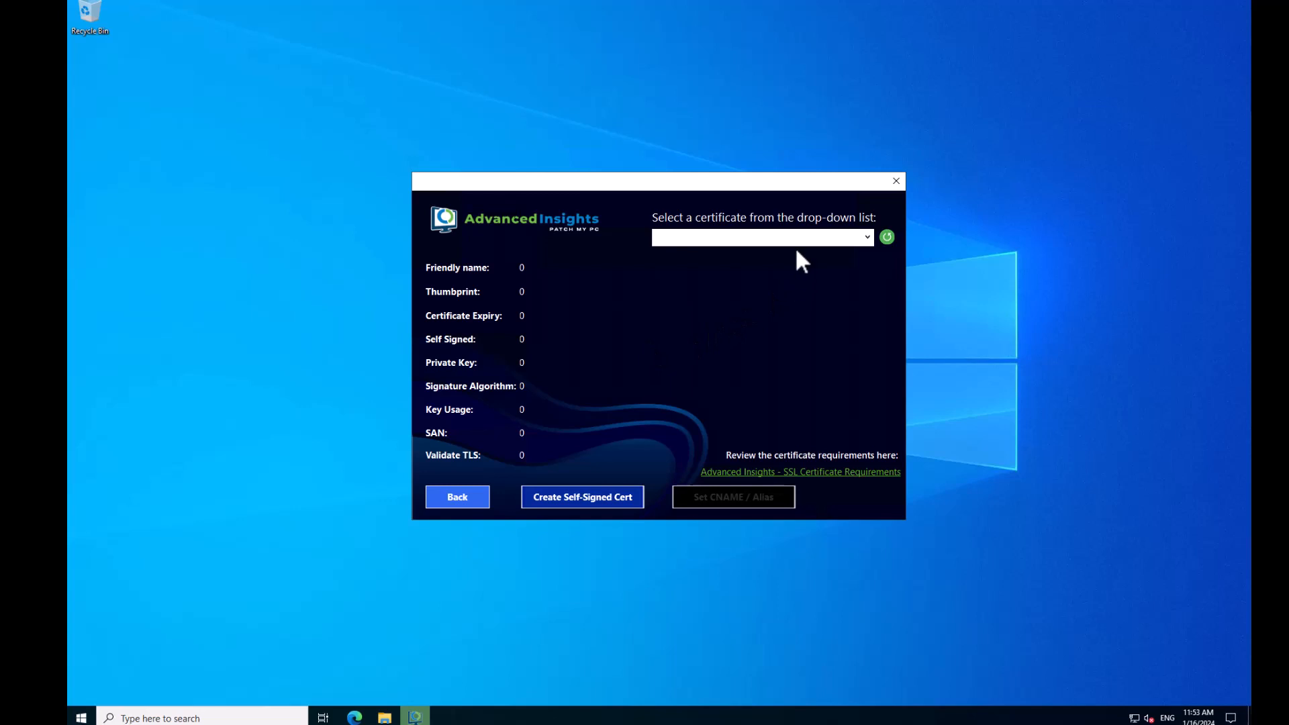
Review the requirement checks of each available certificate, including the Key Usage and Validate TLS explanations for the one ending in A207CD
click(867, 237)
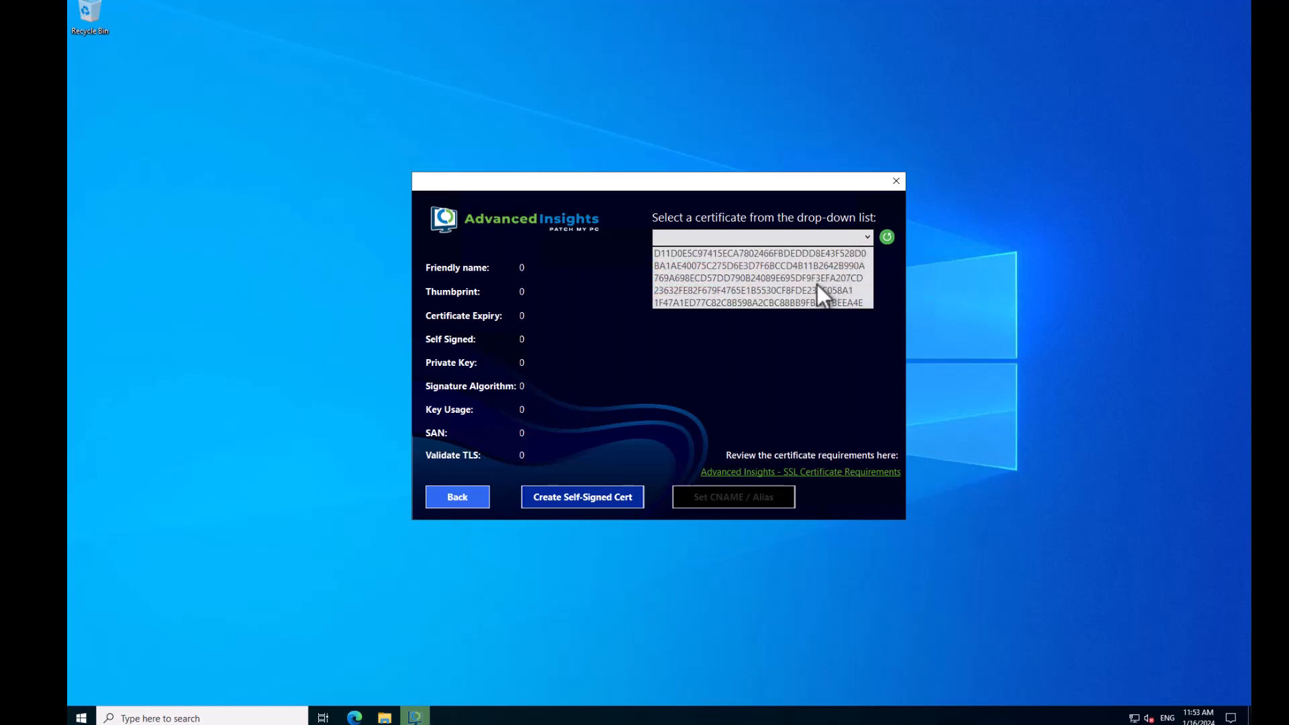
click(790, 303)
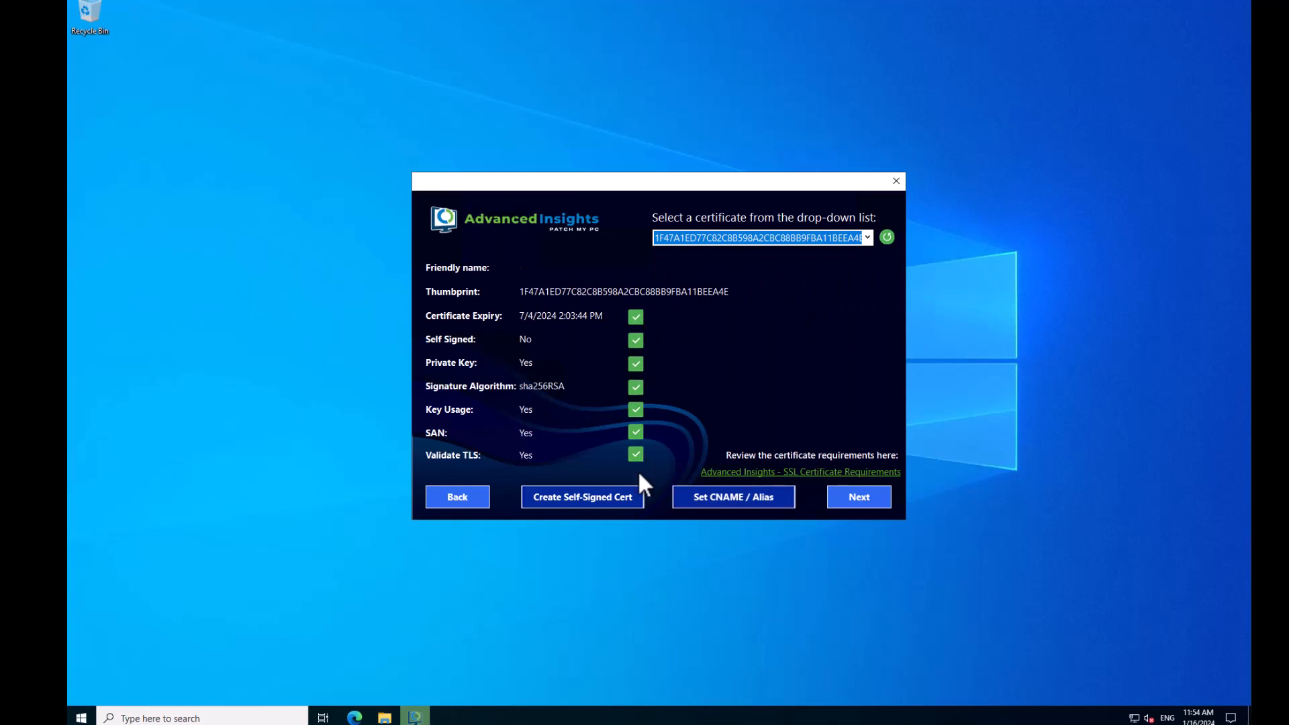
click(815, 239)
click(778, 288)
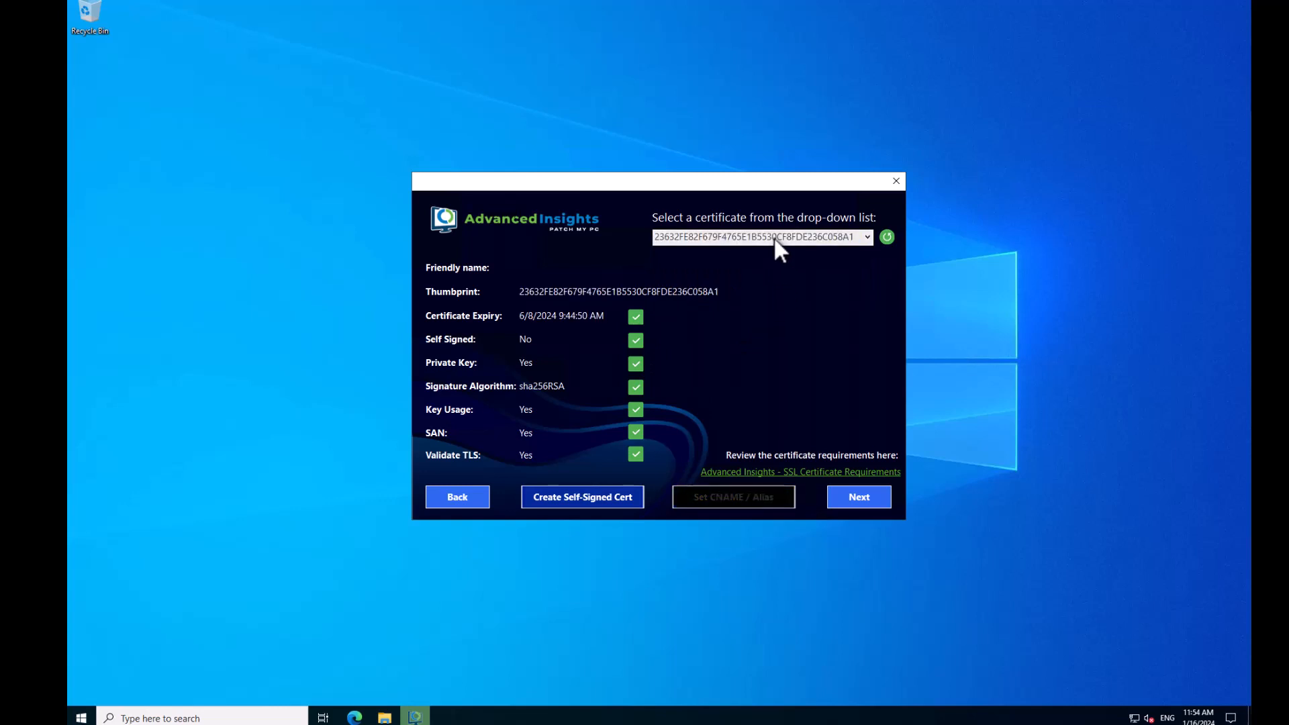
click(773, 236)
click(757, 278)
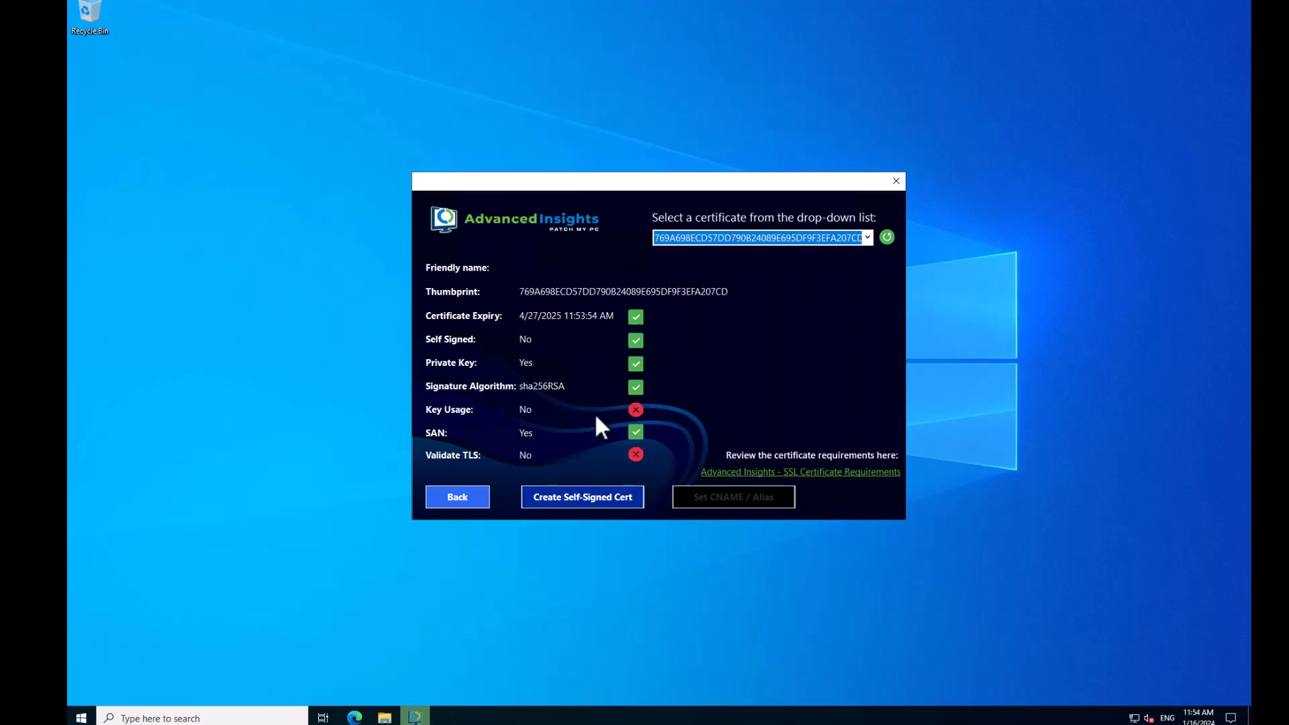
mouse_move(633, 411)
mouse_move(636, 454)
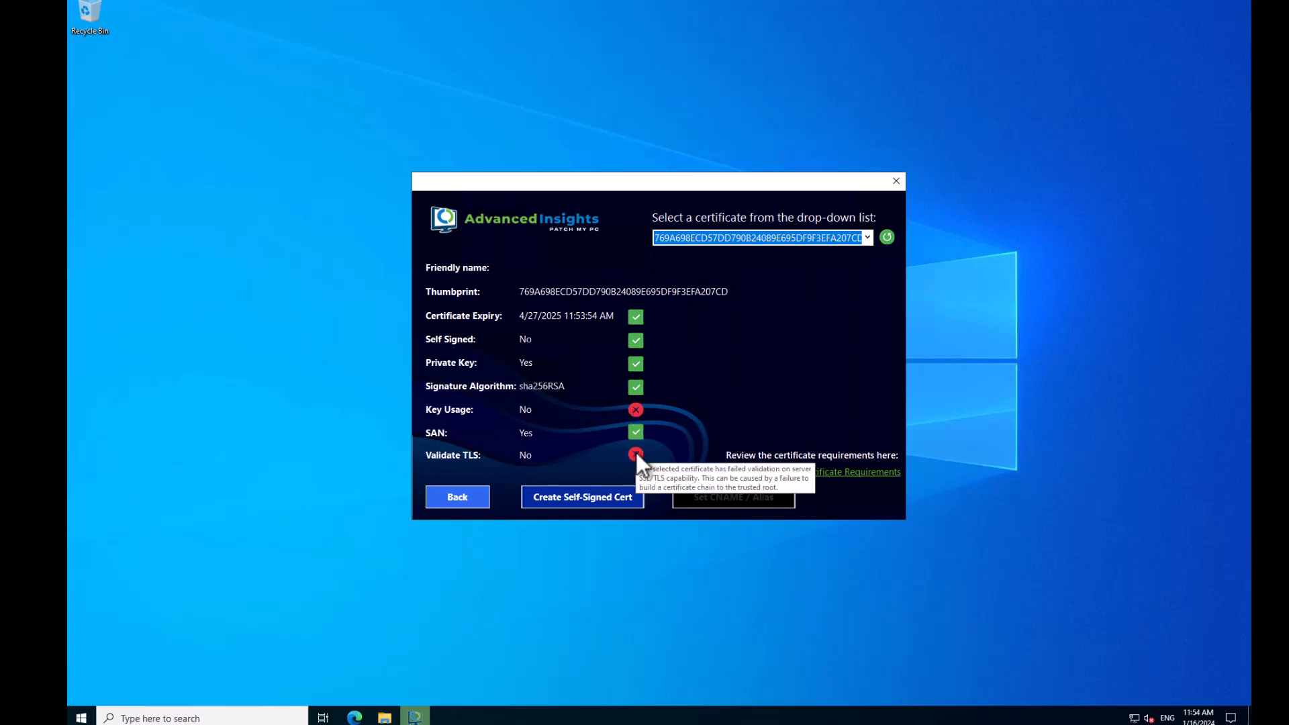
click(770, 237)
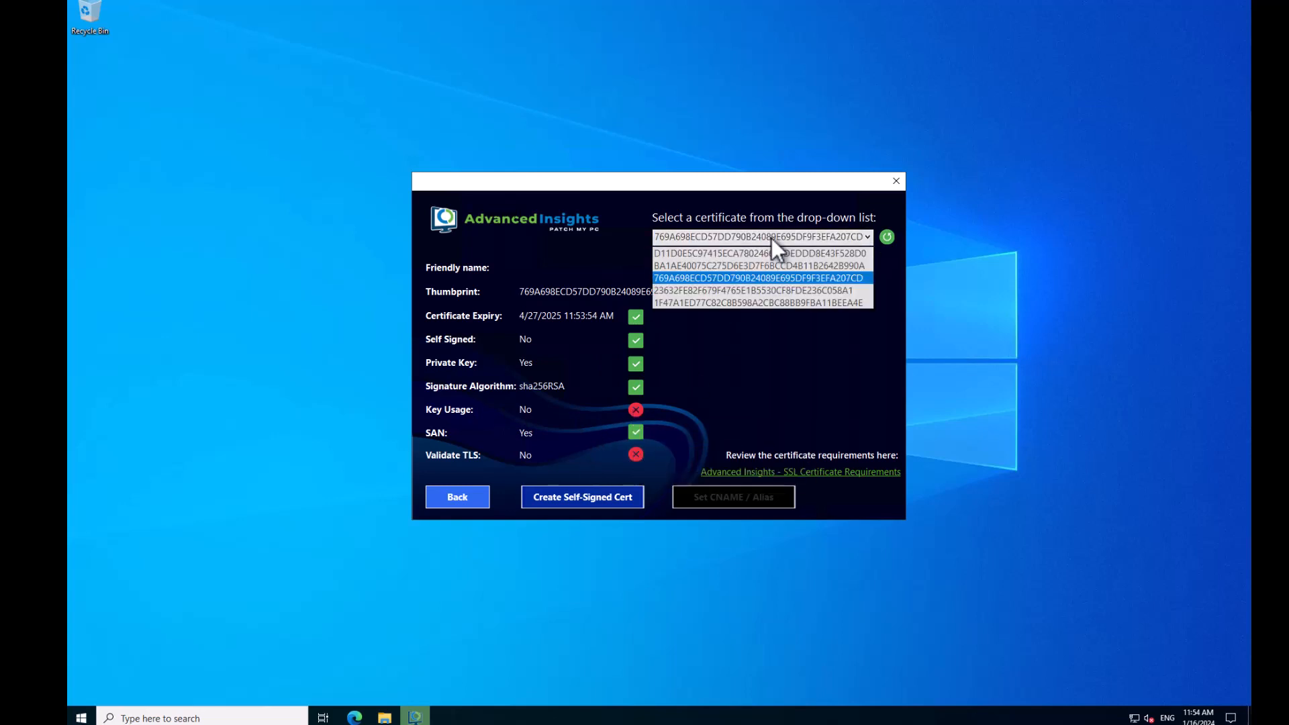
click(745, 265)
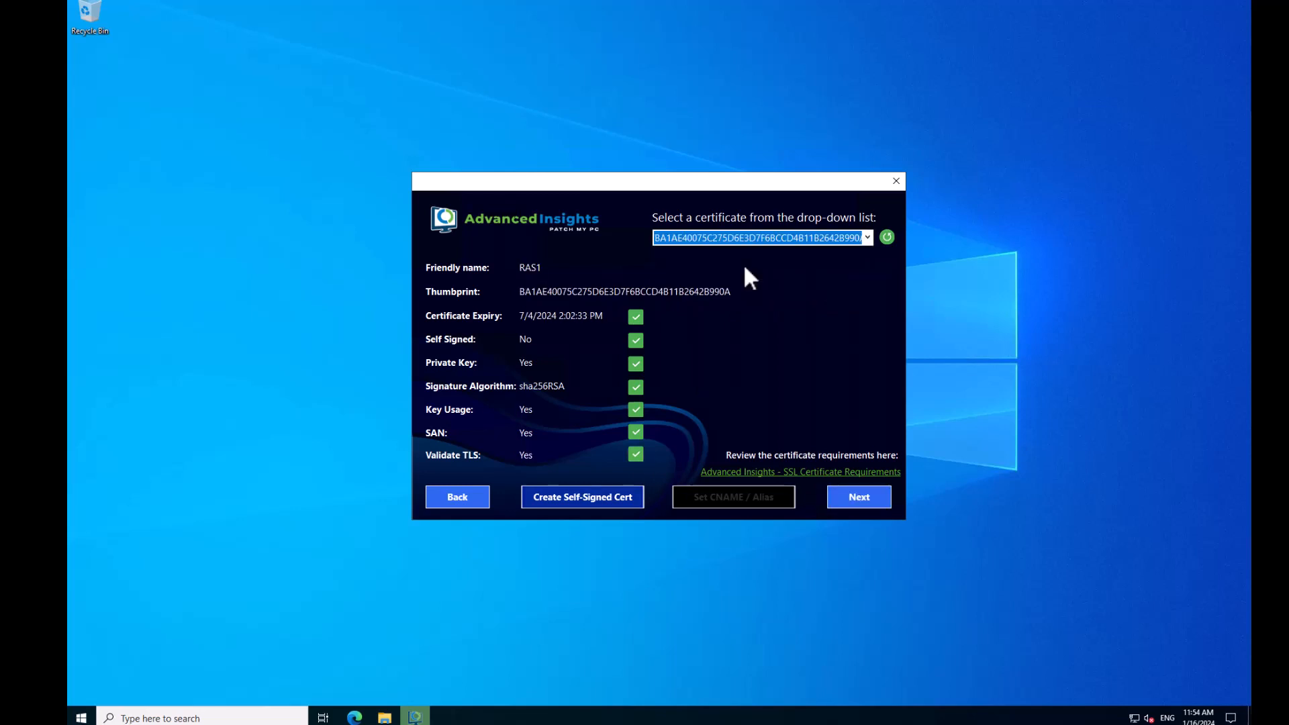
click(759, 237)
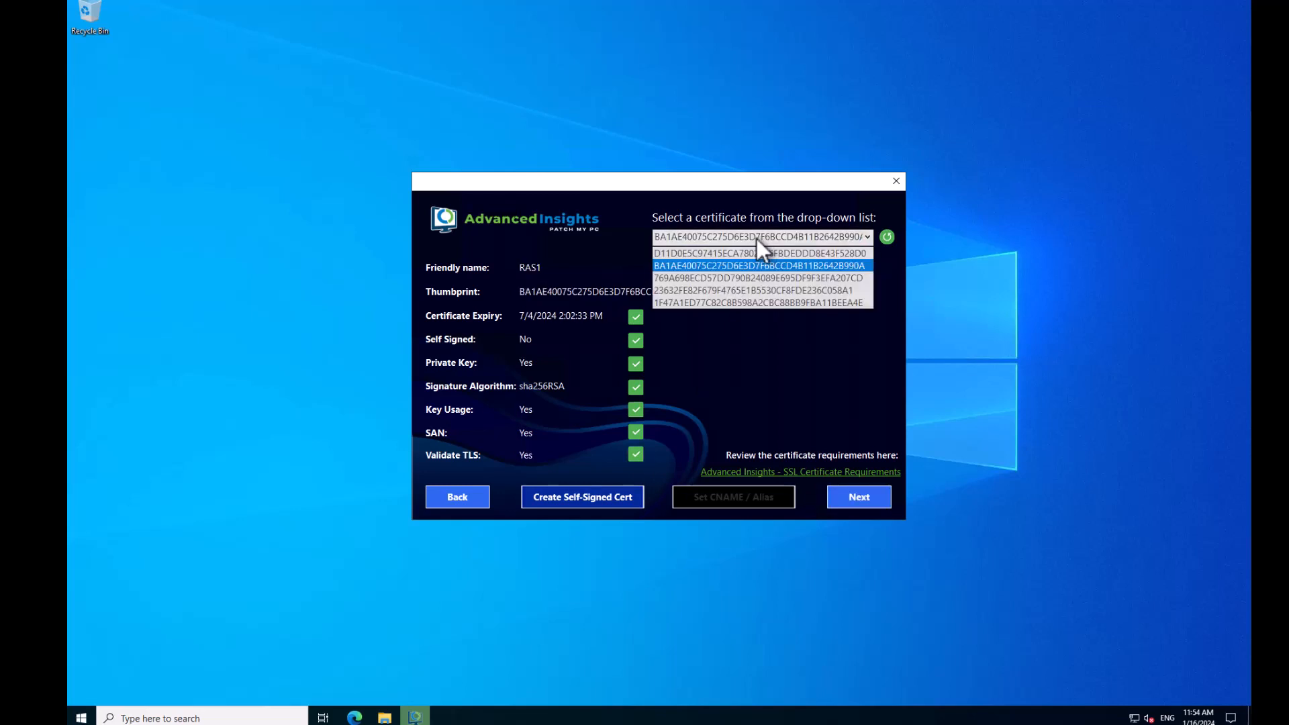
click(739, 254)
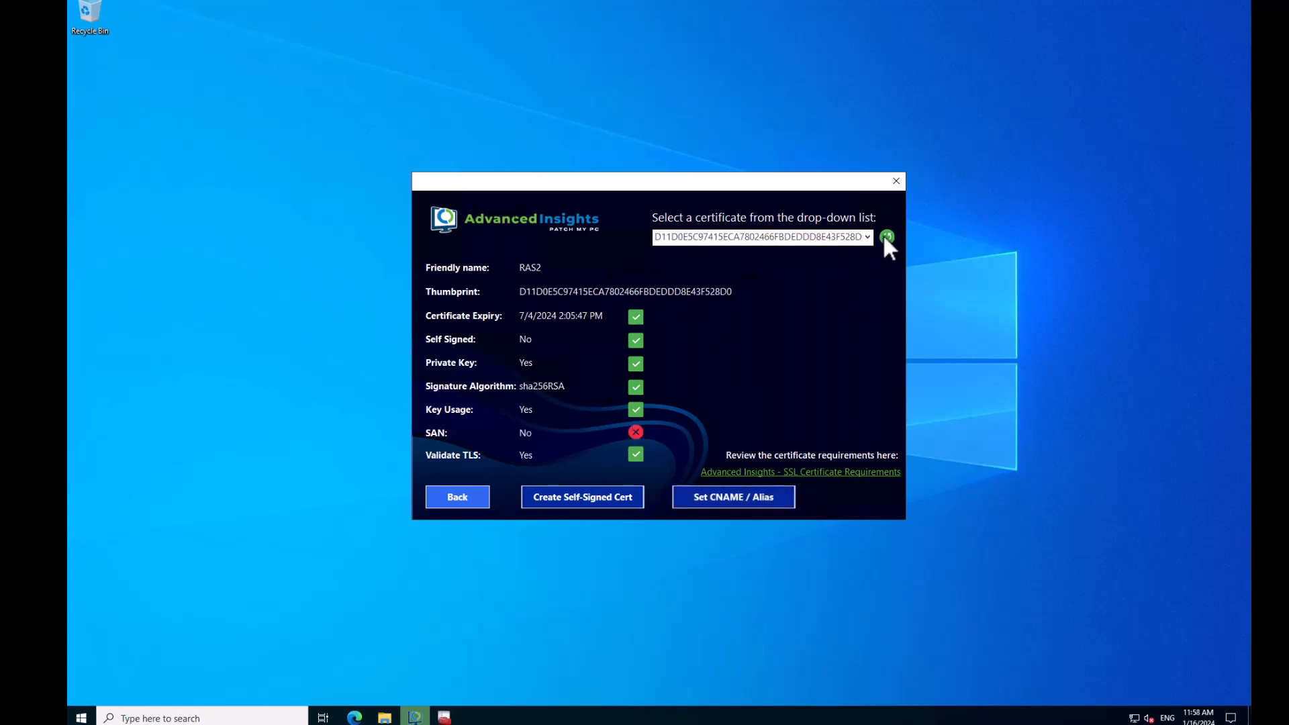
Refresh the certificate list, select the certificate with thumbprint C9047D0BBC5FADF6D8F7BAA253F1C9A483EECE0E, and check its SAN requirement
click(886, 237)
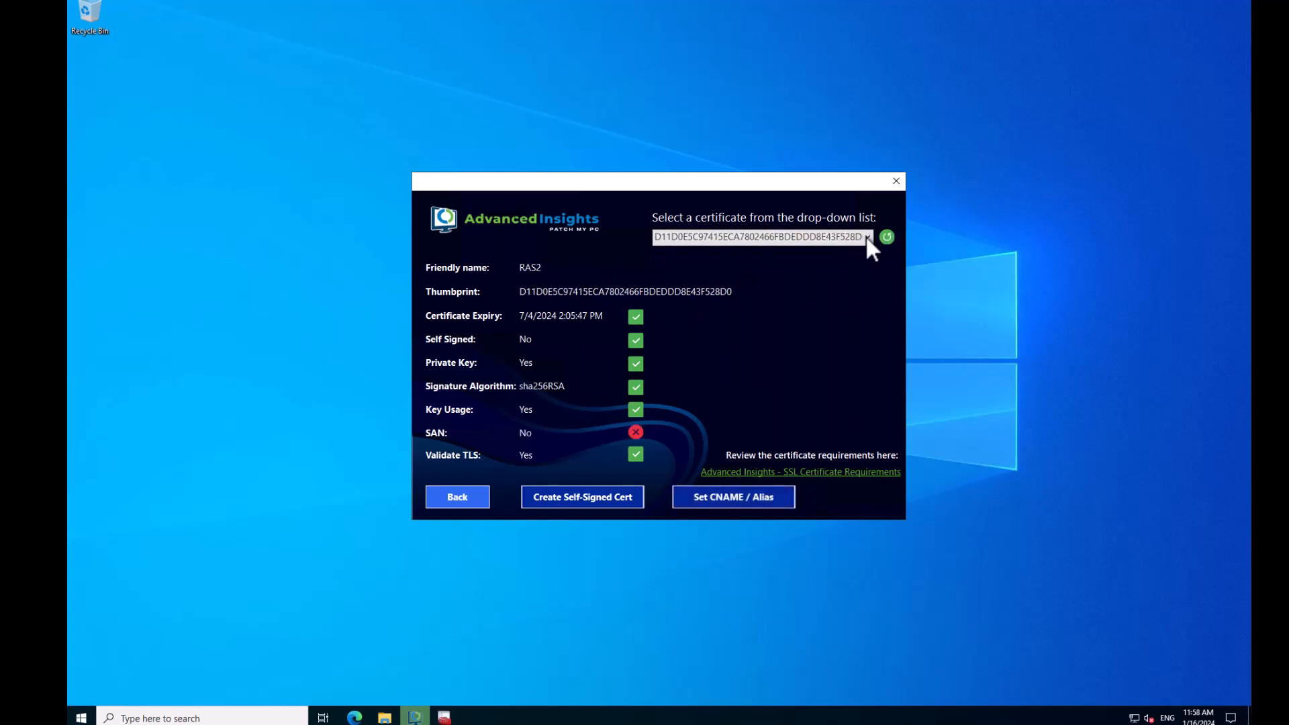
click(869, 236)
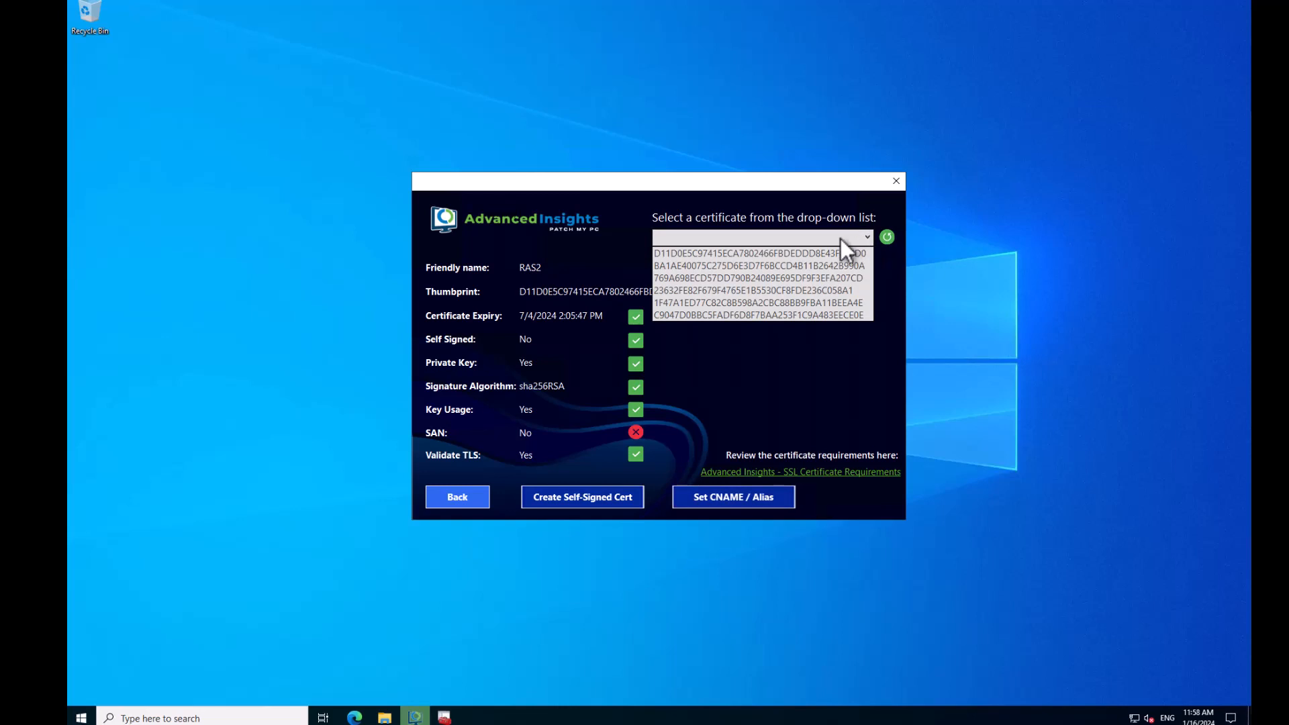
click(698, 314)
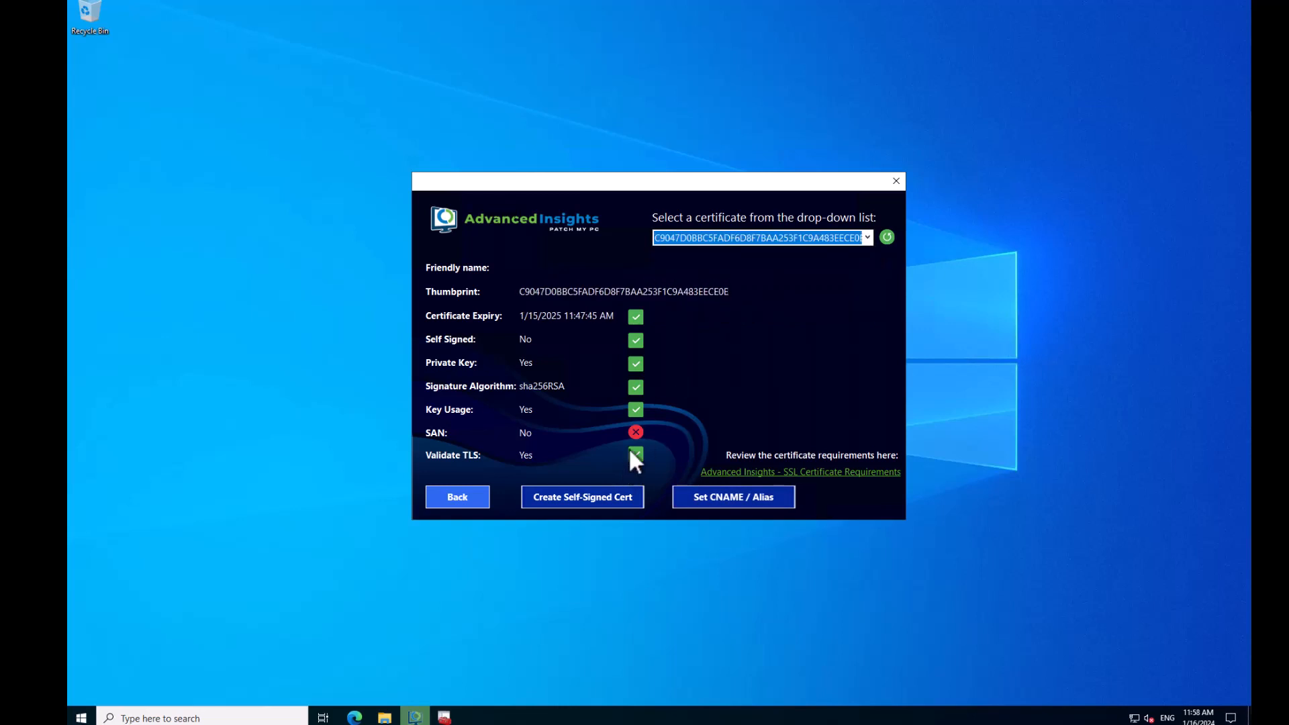
mouse_move(637, 435)
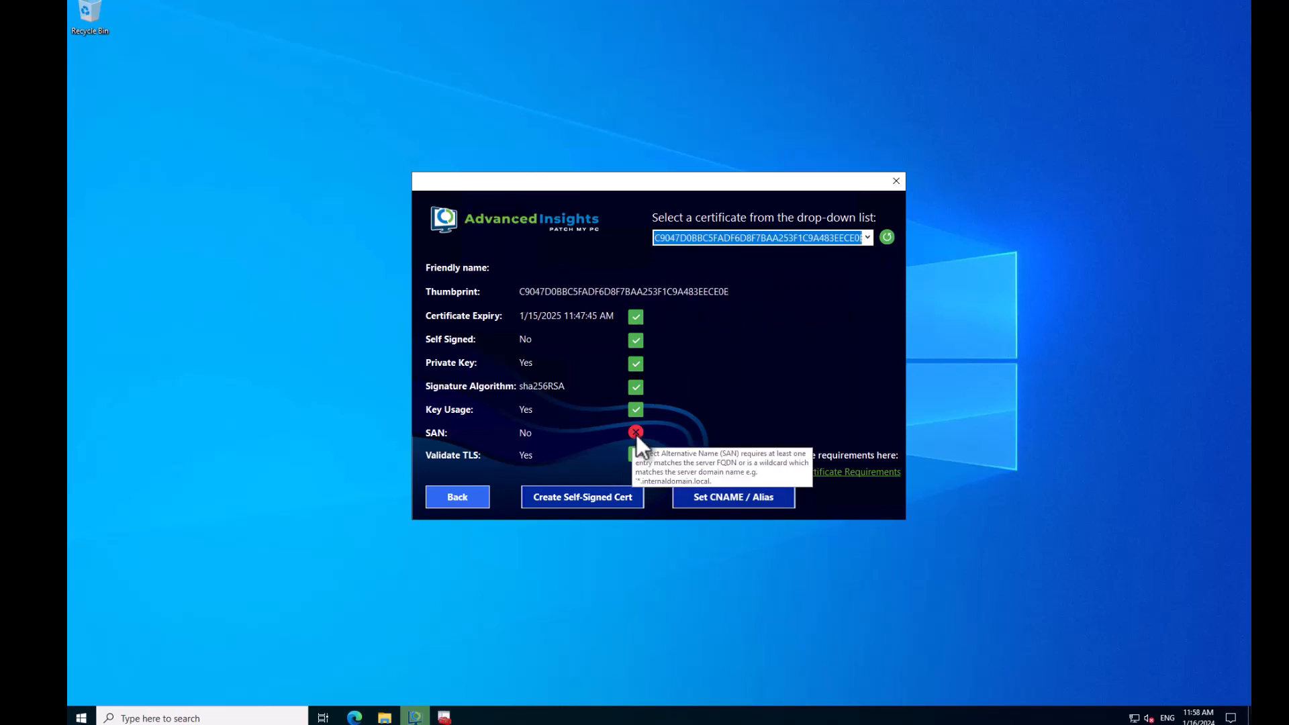
Set the suggested CNAME / alias advancedinsights.apajove.com for the selected certificate and continue to the SQL connection setup
click(726, 500)
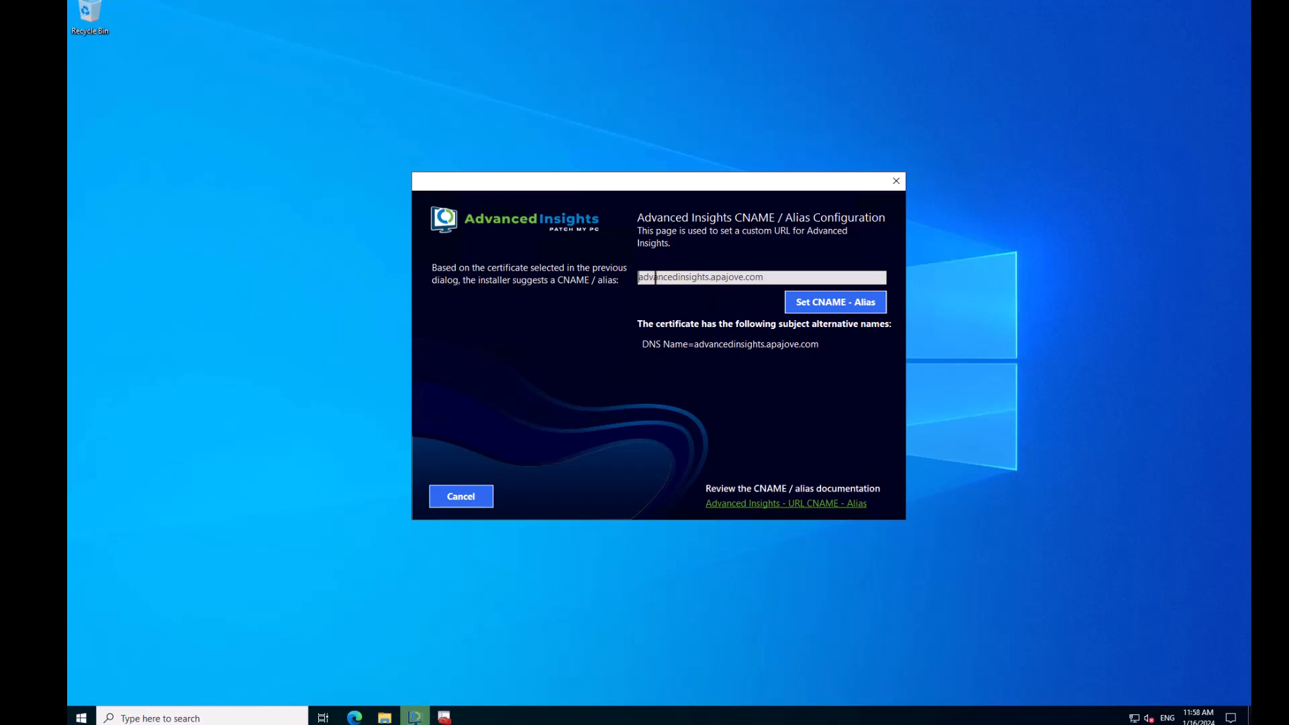
drag(640, 277, 711, 278)
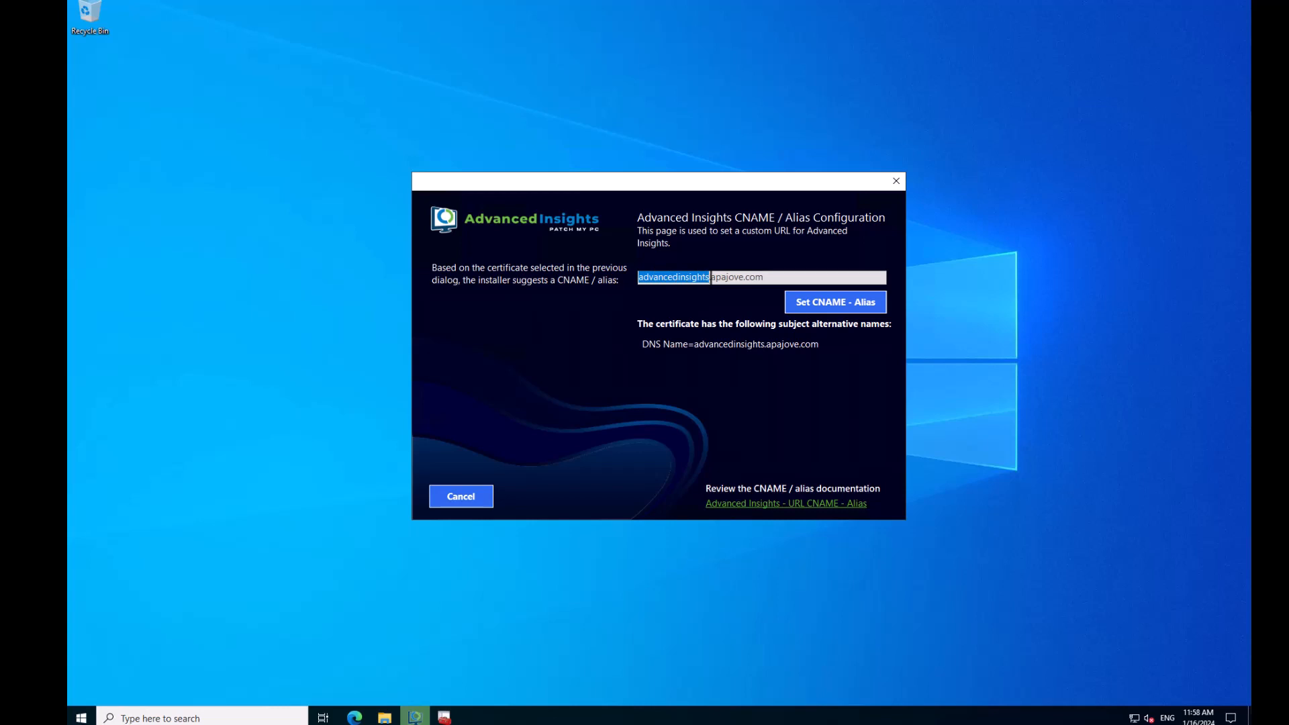
click(789, 278)
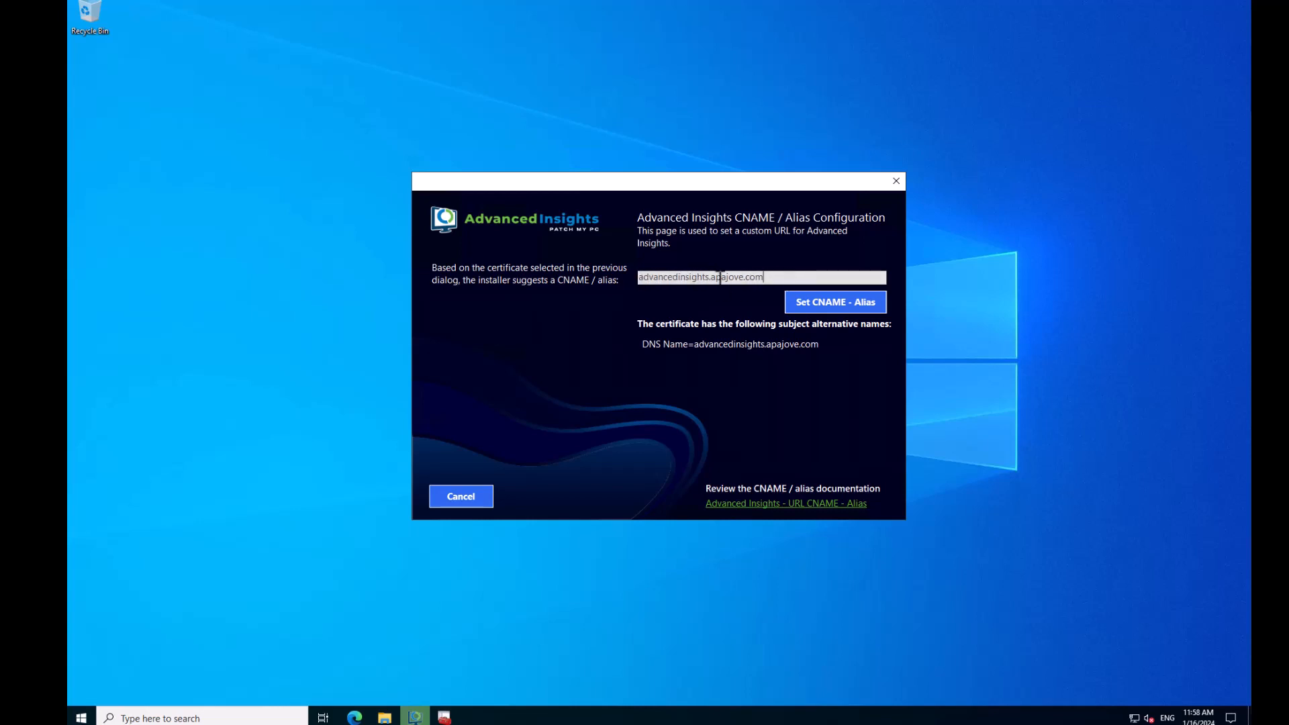
click(820, 304)
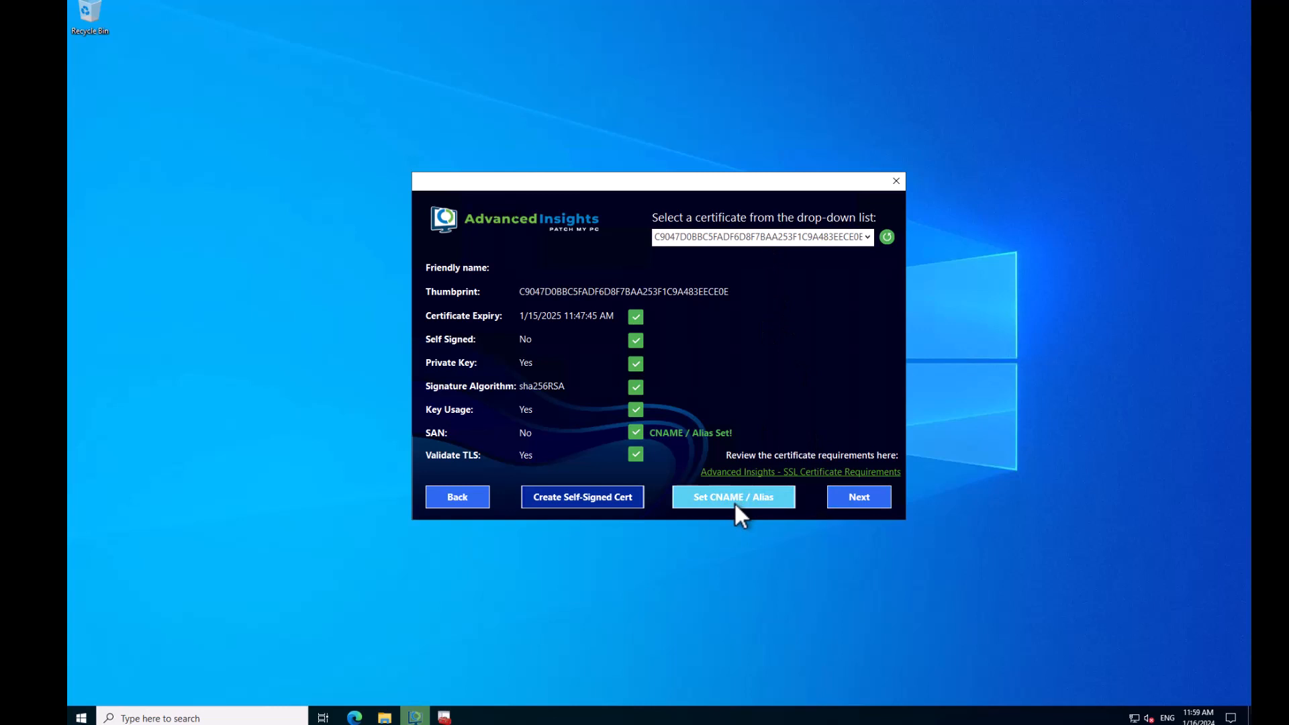
click(859, 498)
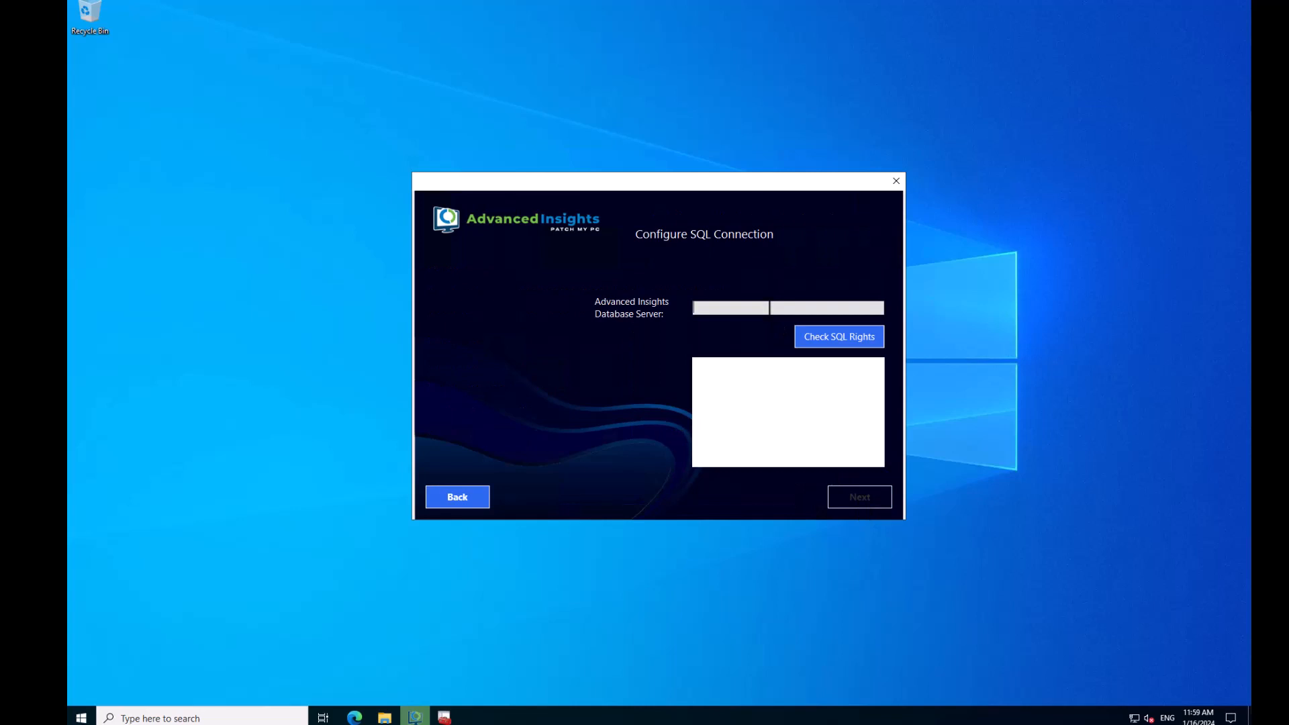
Set the Advanced Insights database server to apacaltest09 and check the SQL rights
text(pac)
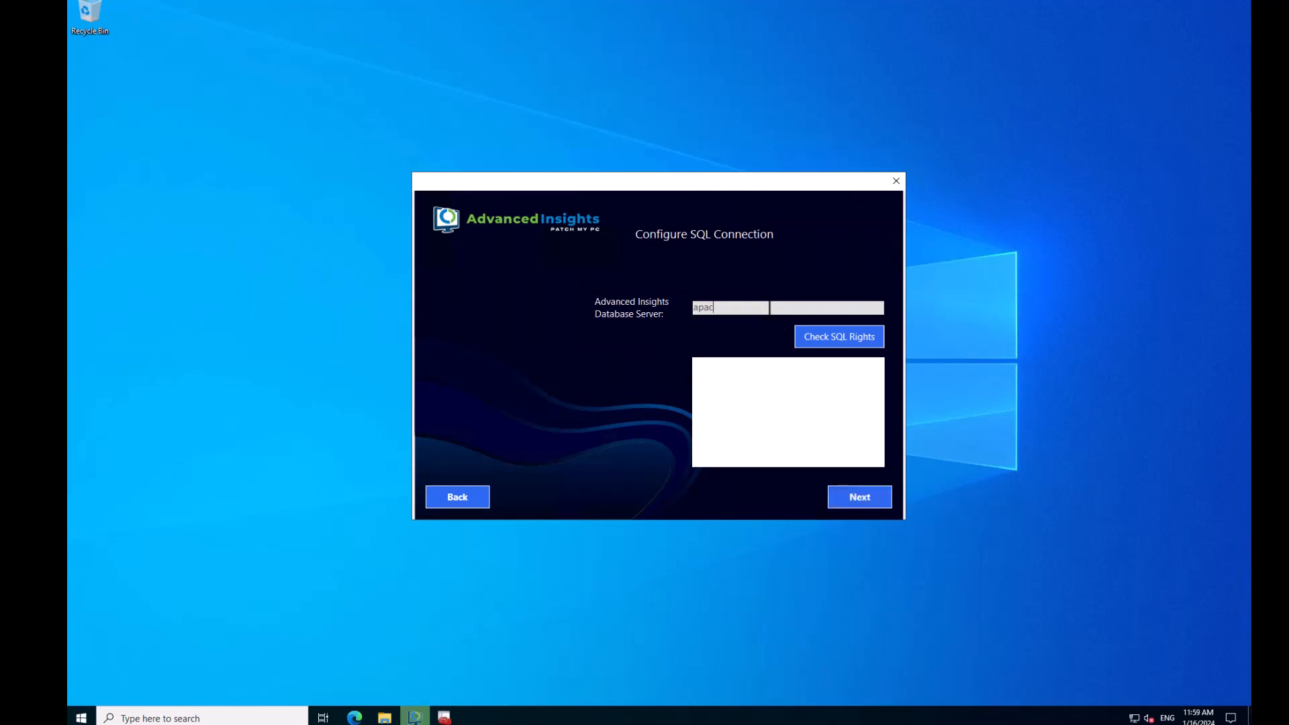
text(altest09)
click(851, 337)
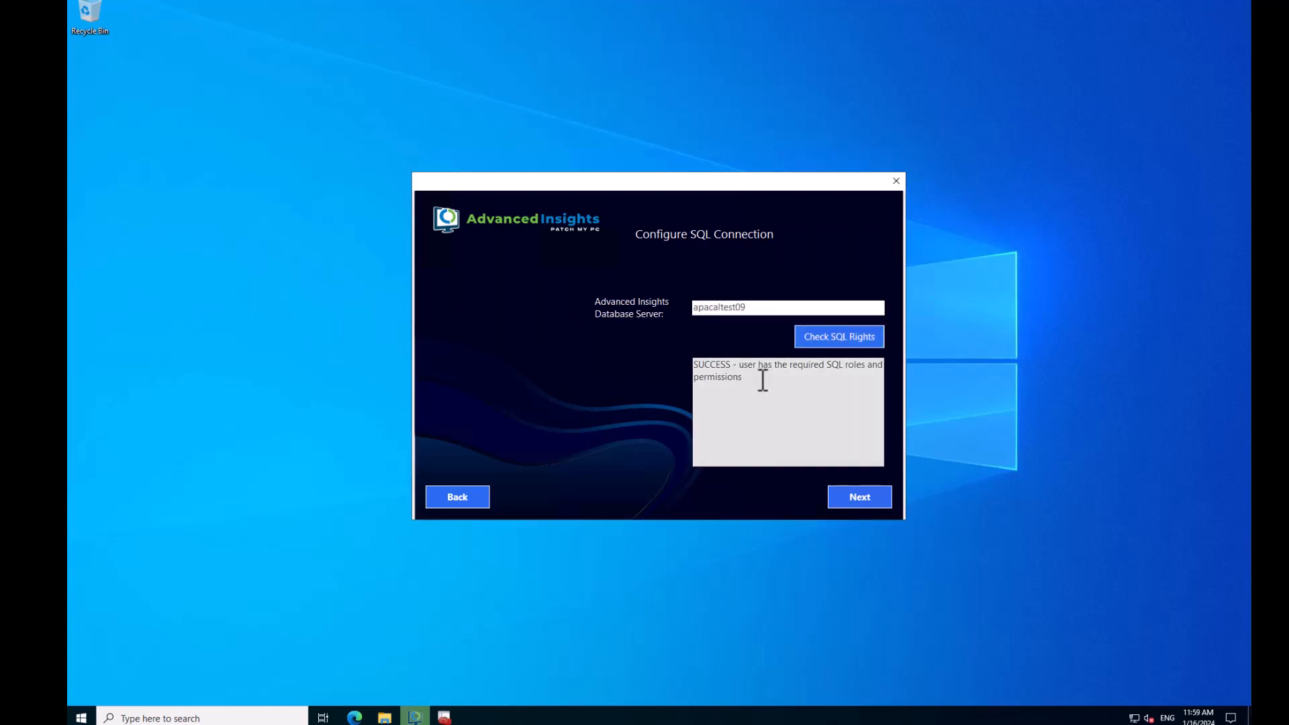
drag(762, 378, 694, 365)
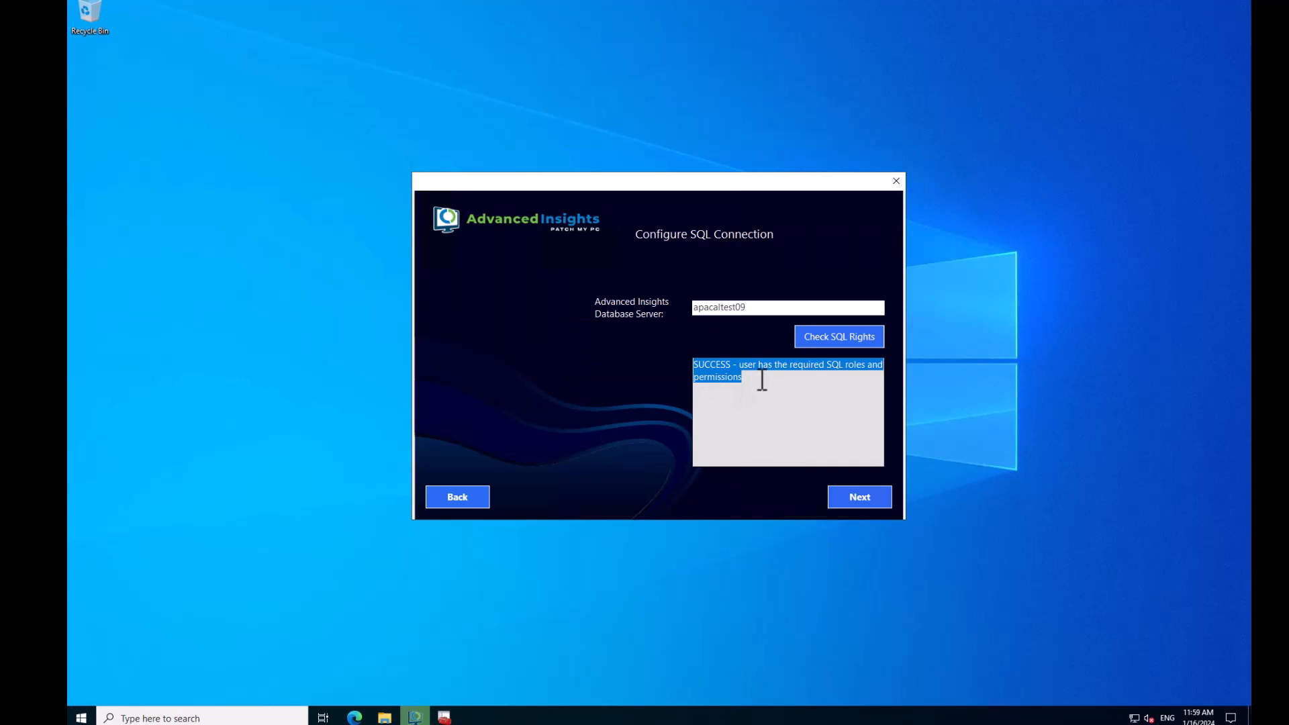
click(762, 380)
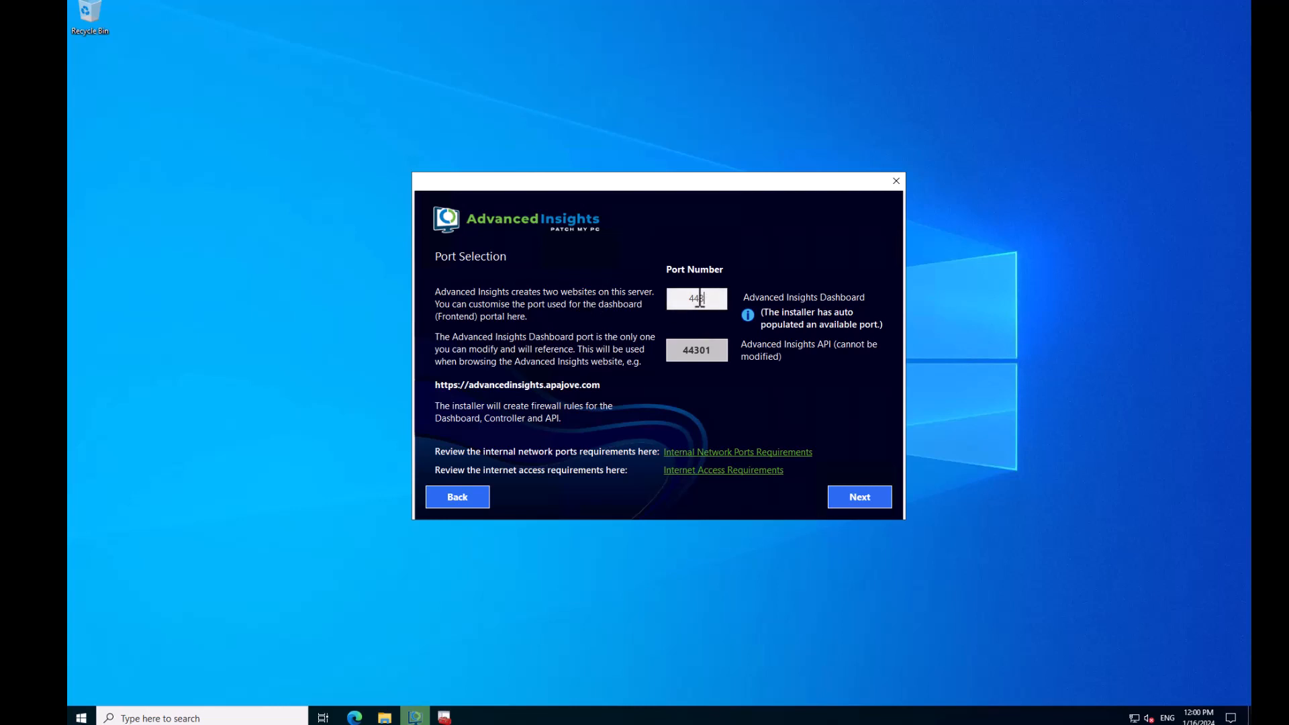
mouse_move(704, 300)
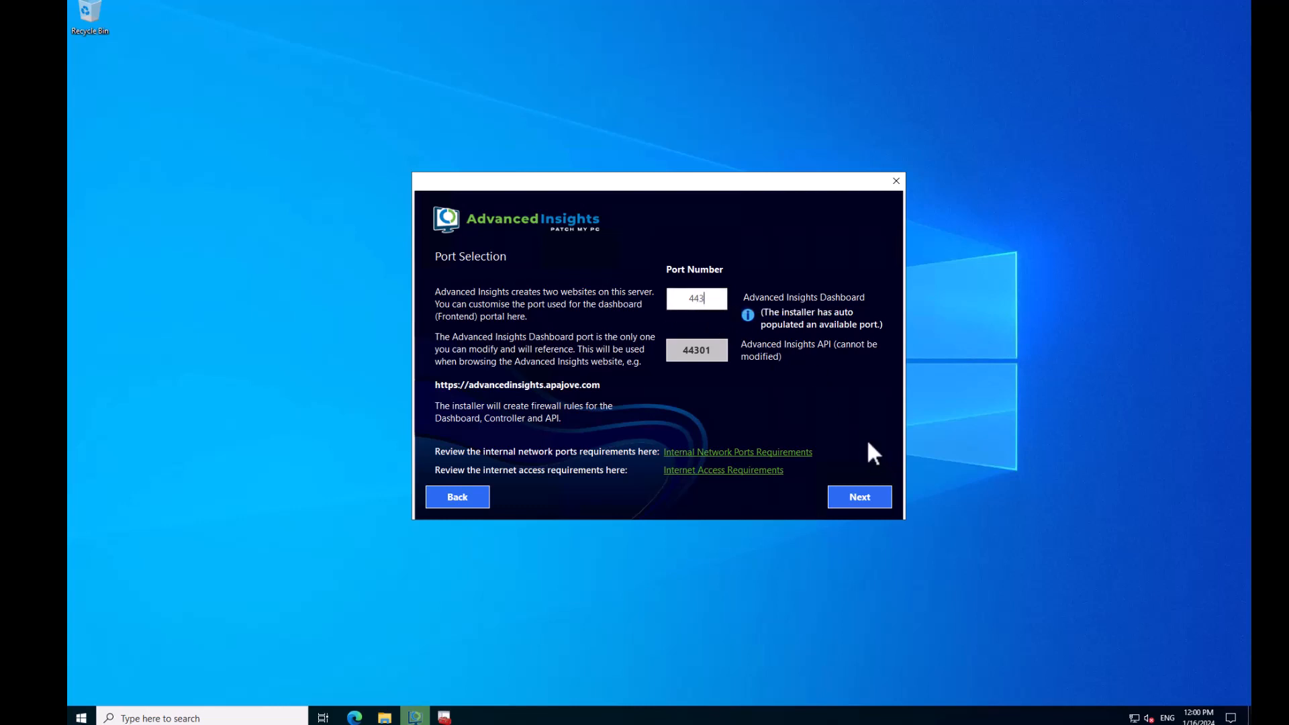
click(864, 497)
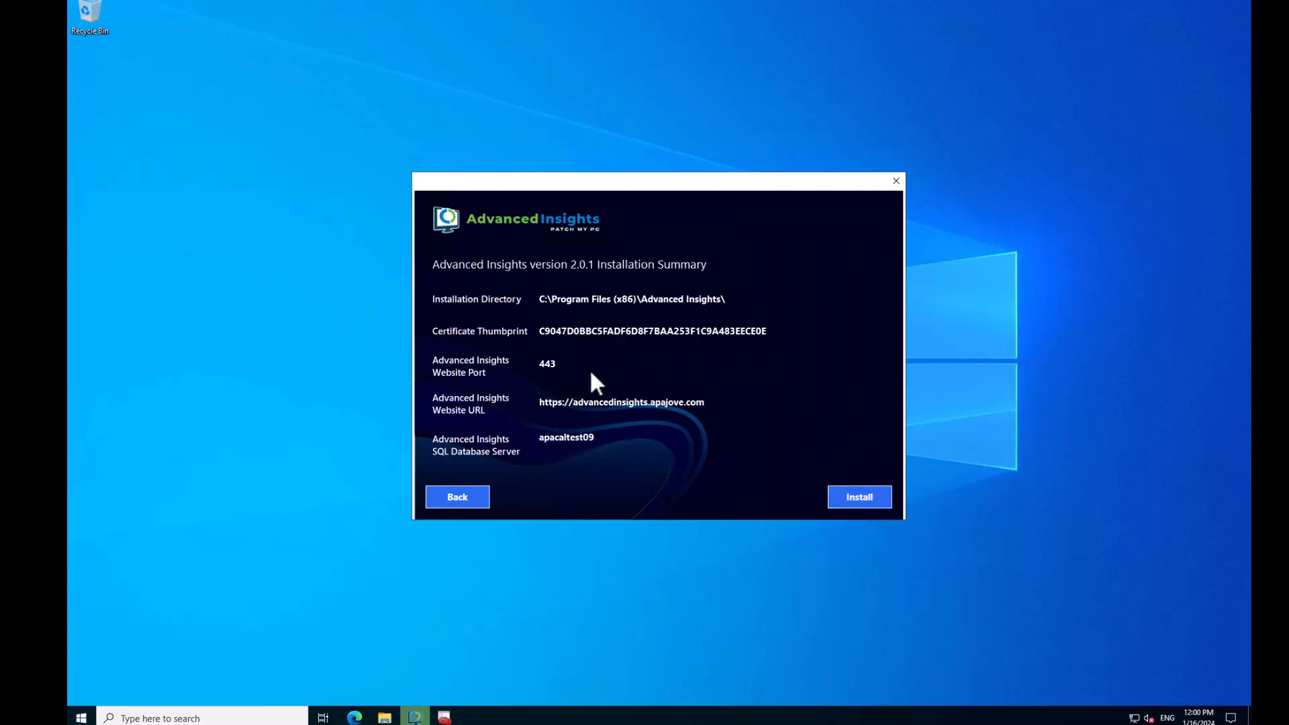
click(861, 497)
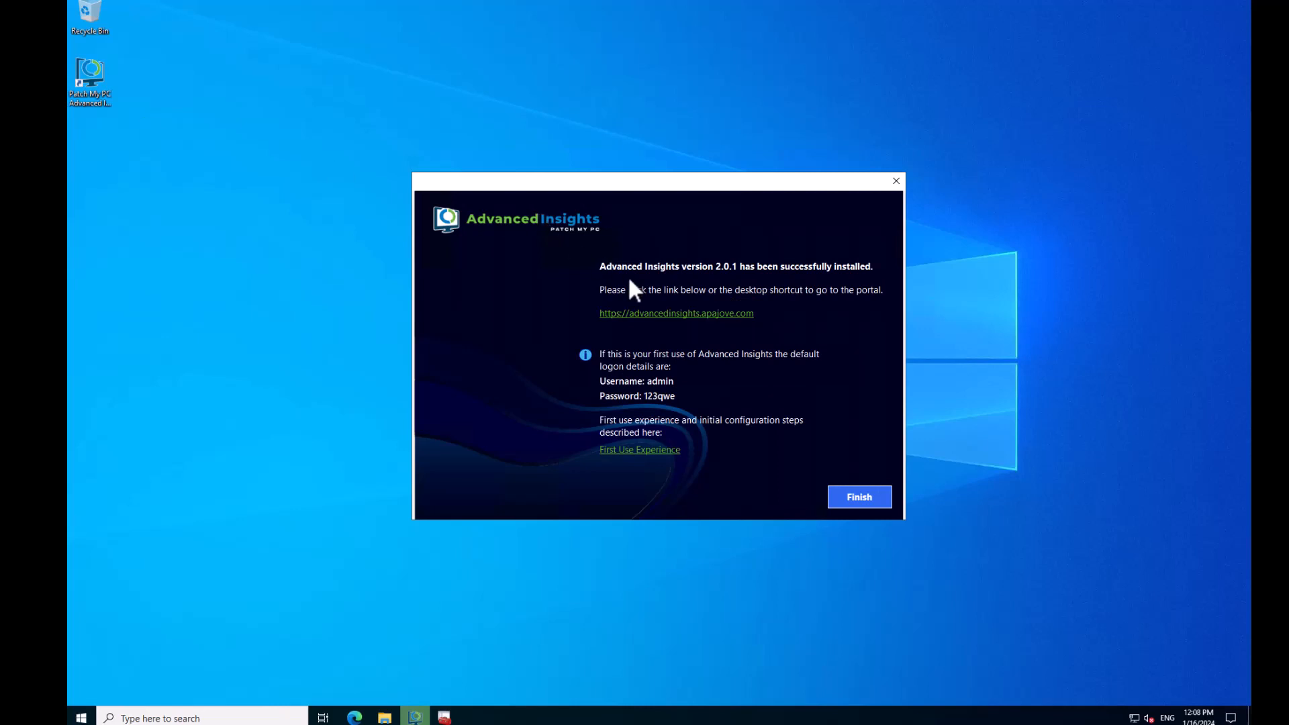
click(674, 314)
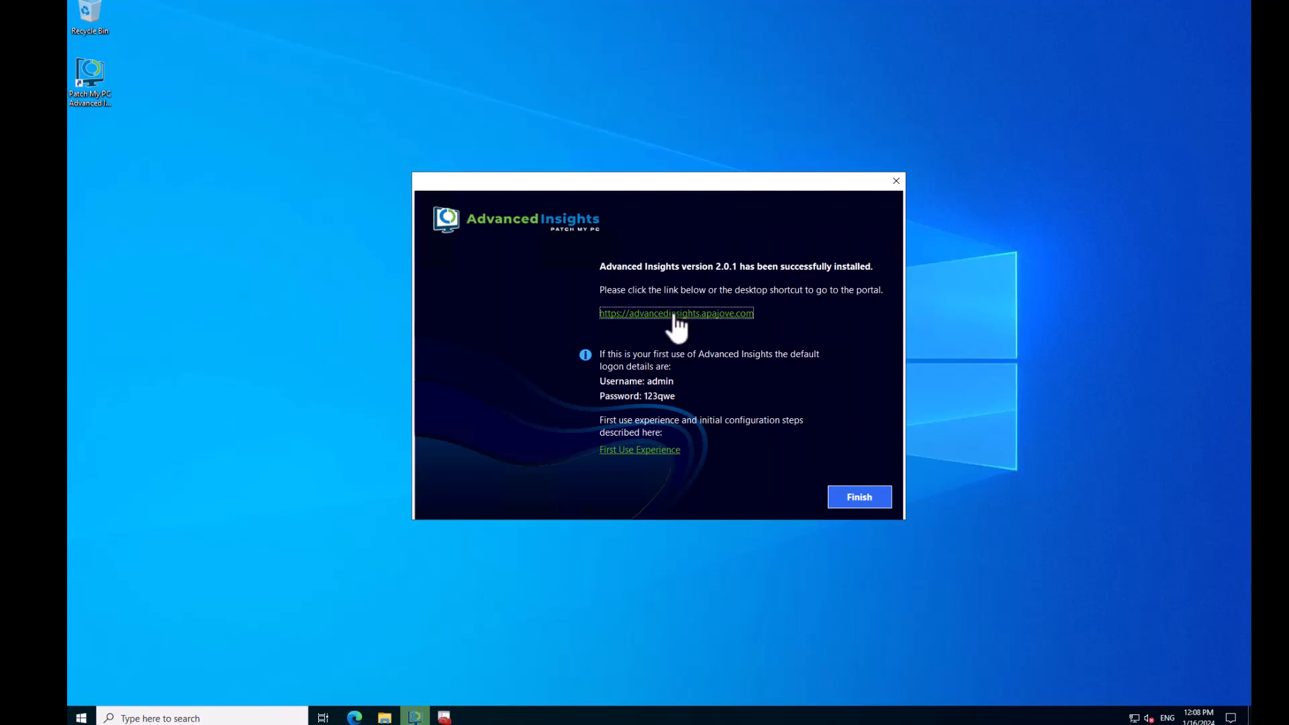